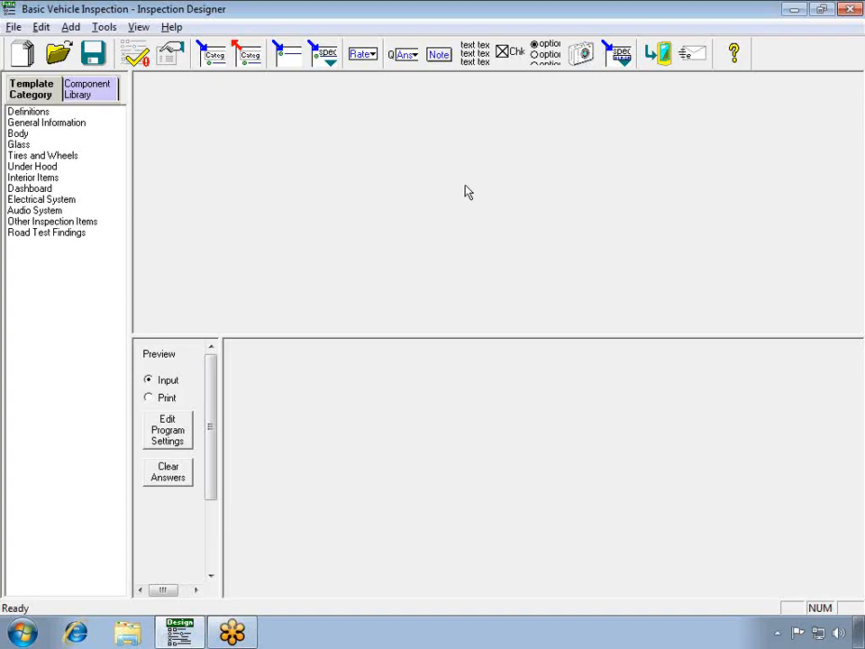
Open the Auto Detailed rating set from the ratings library for editing.
click(40, 29)
mouse_move(63, 69)
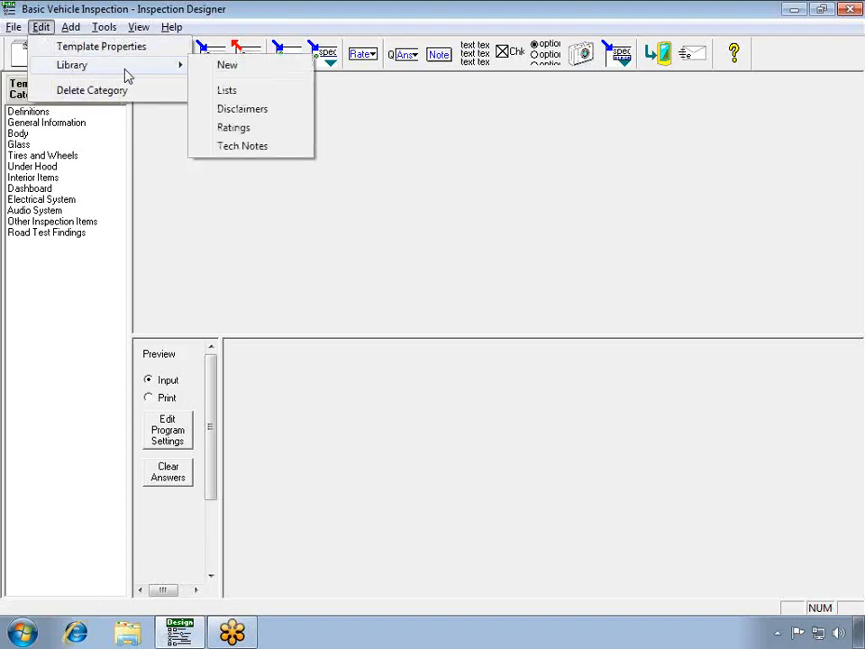
click(227, 130)
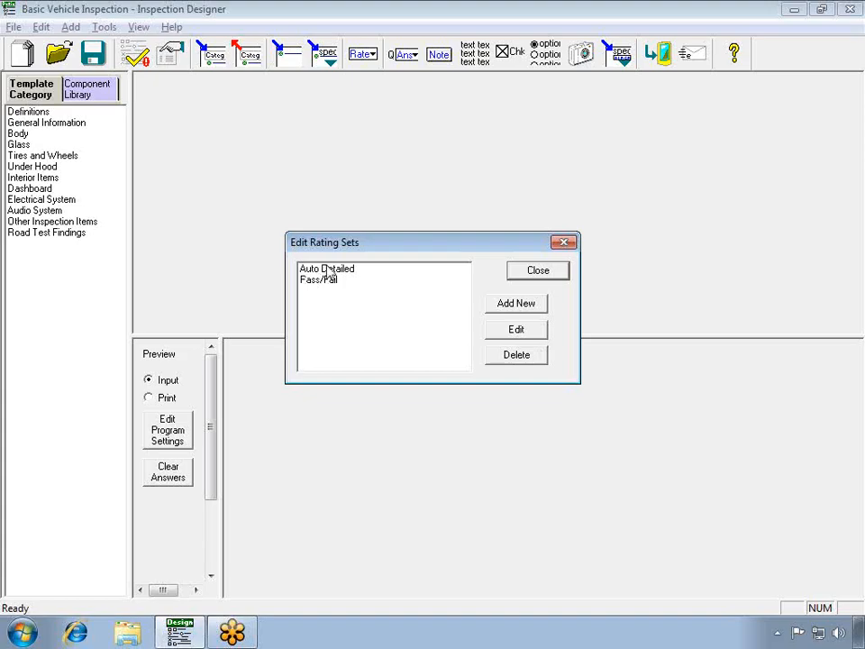
click(361, 275)
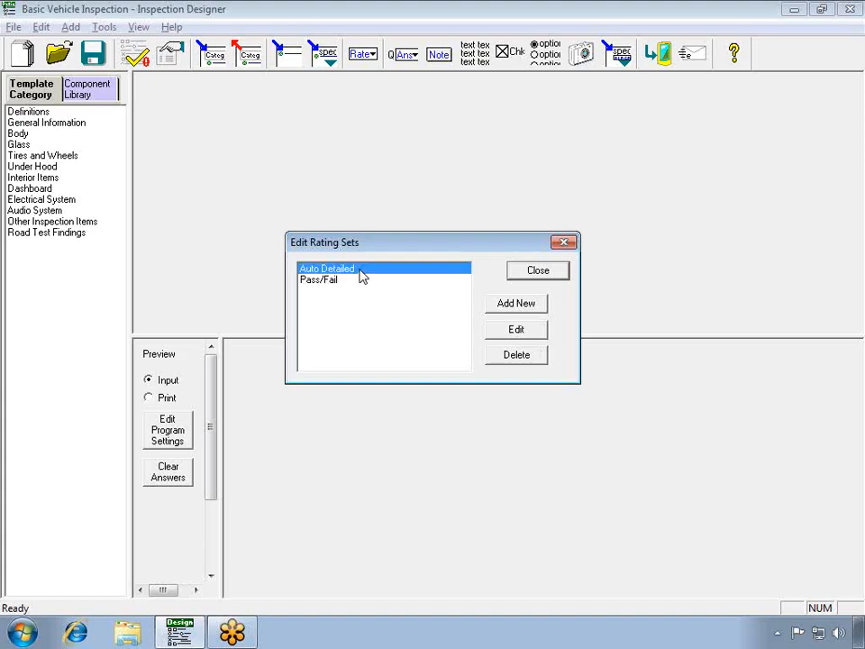
click(509, 335)
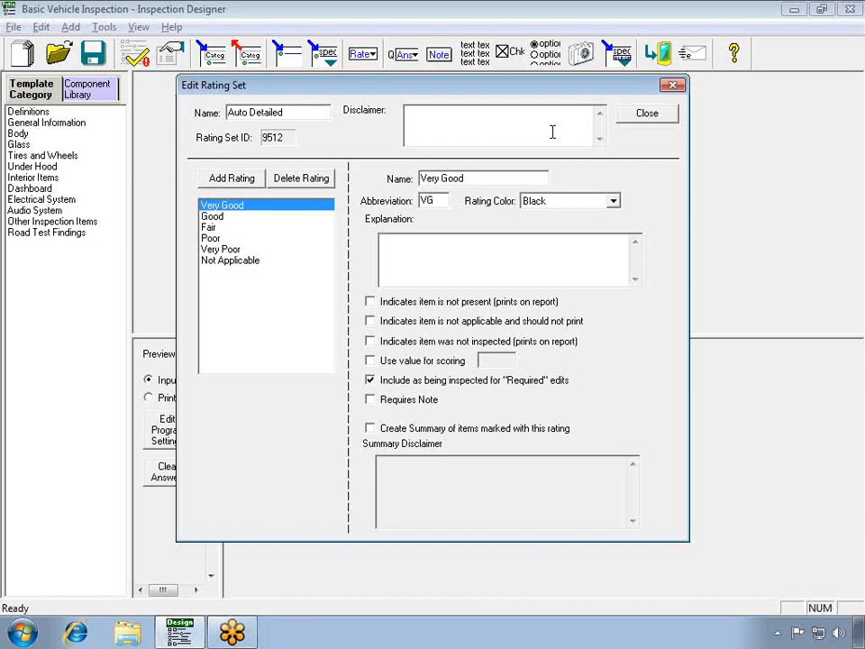
Review the settings of each rating in the set, from Good through Not Applicable and back to Very Good.
click(287, 219)
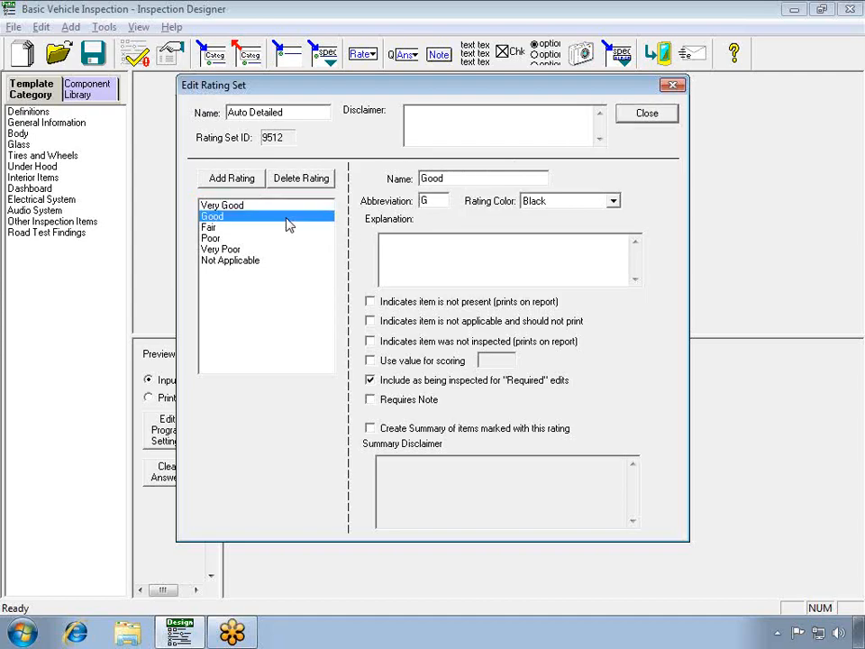
click(288, 229)
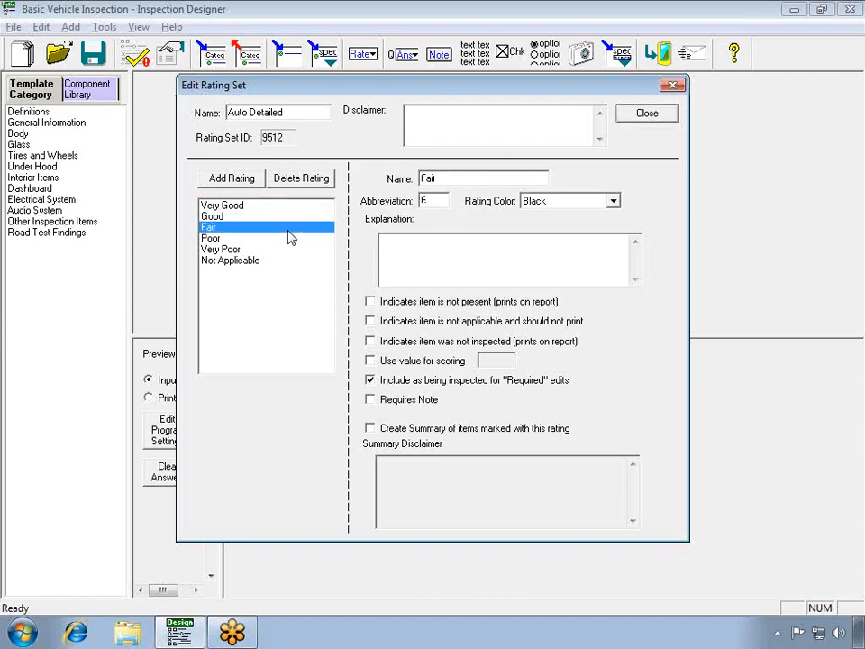
click(289, 250)
click(289, 240)
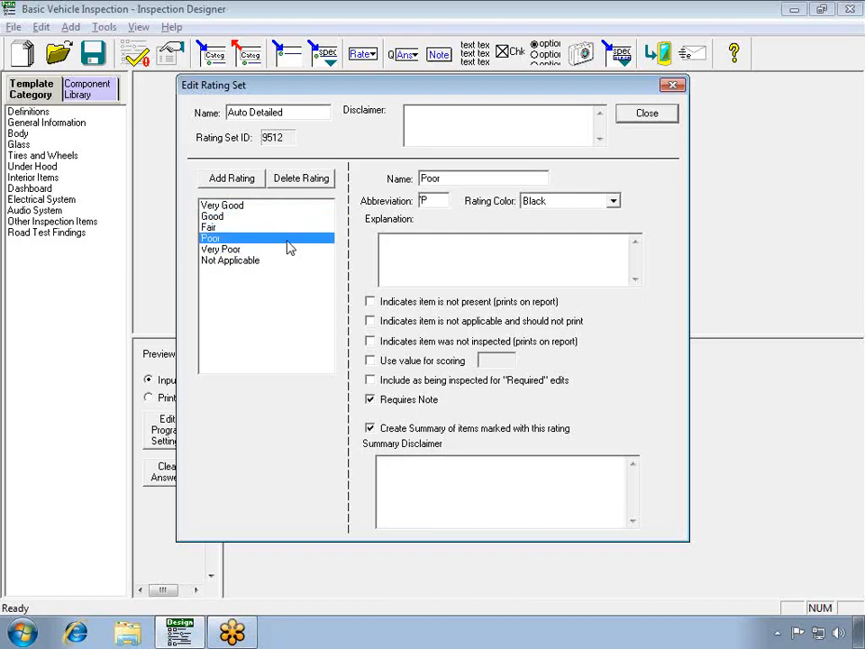
click(287, 252)
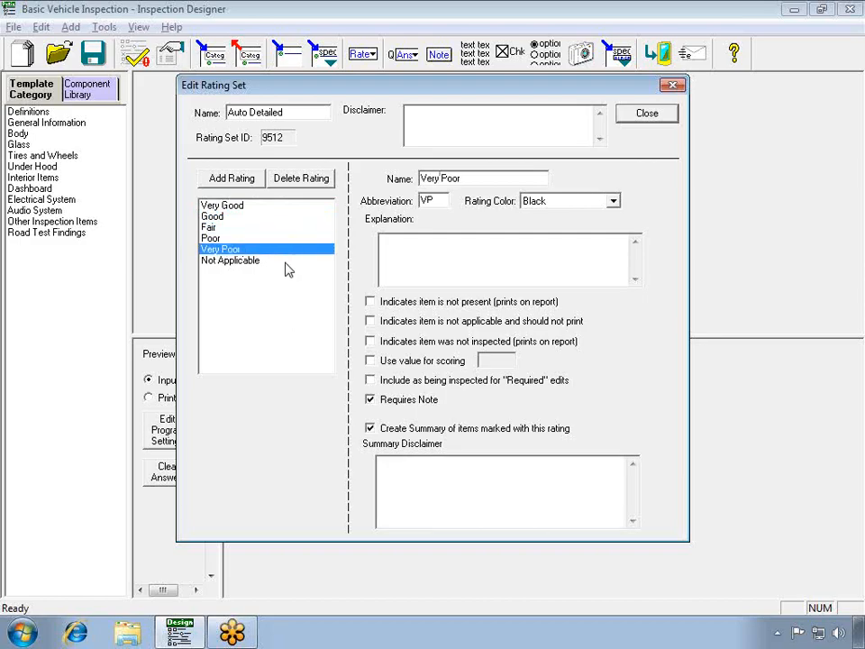
click(286, 263)
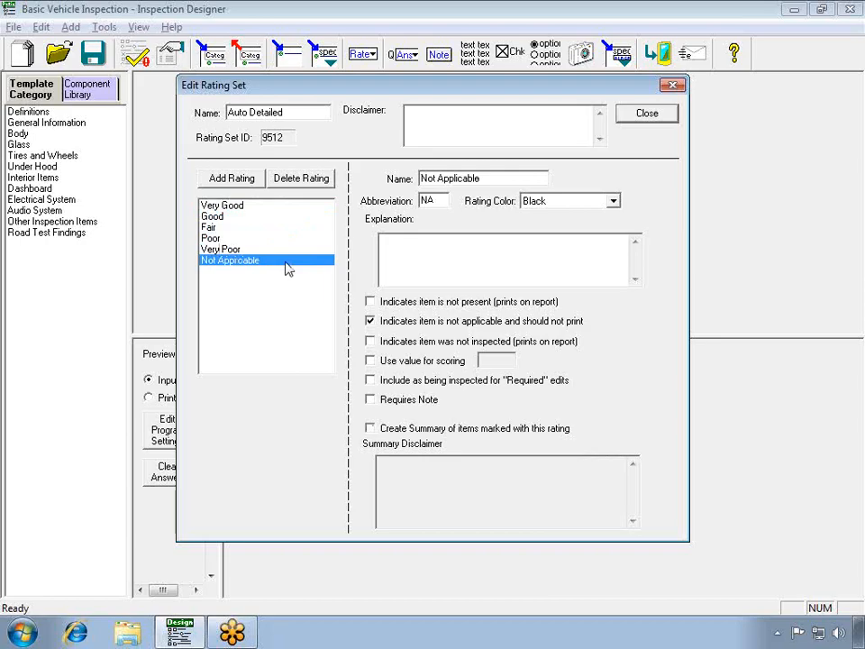
click(256, 207)
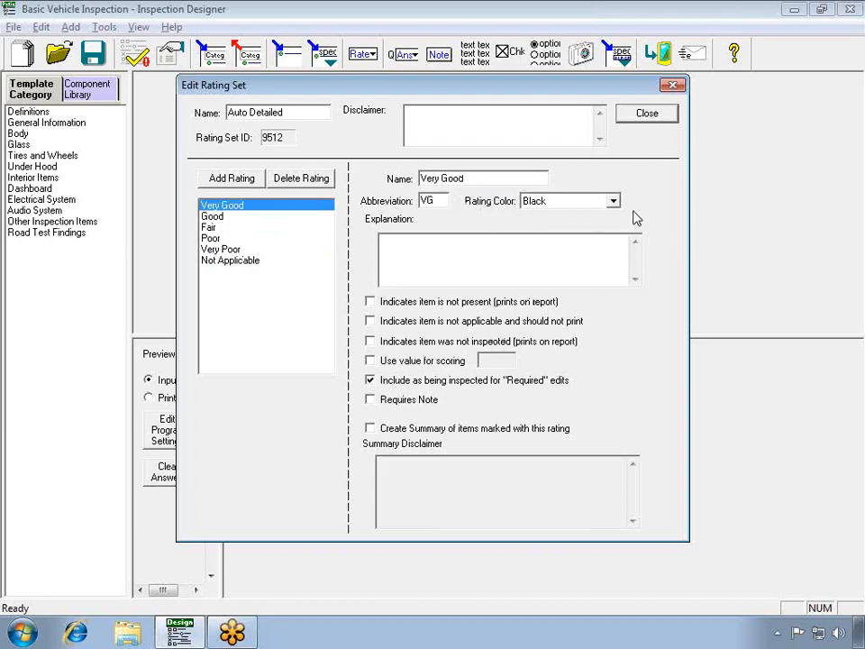
click(489, 263)
Set the rating color of the Very Poor rating to Red.
click(224, 250)
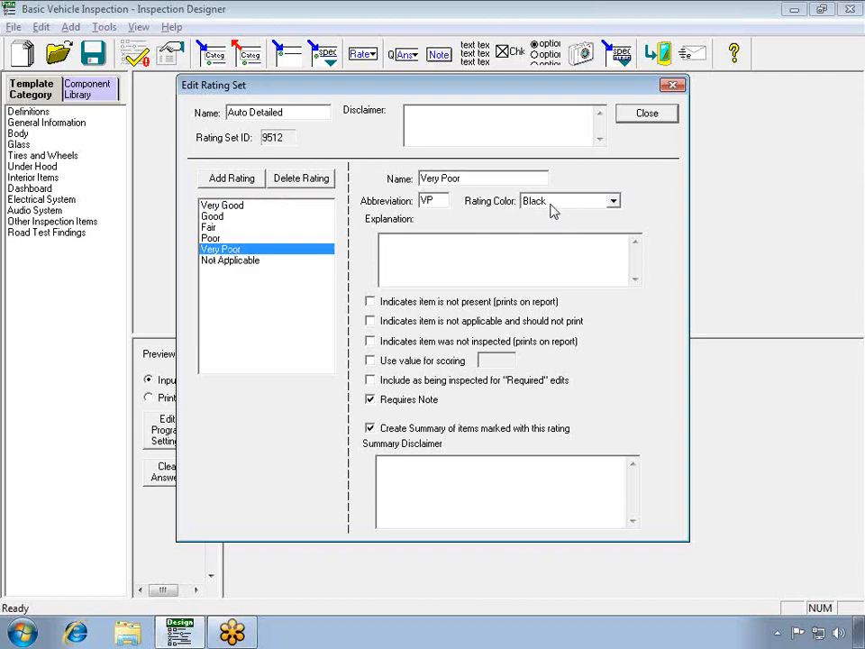
click(613, 201)
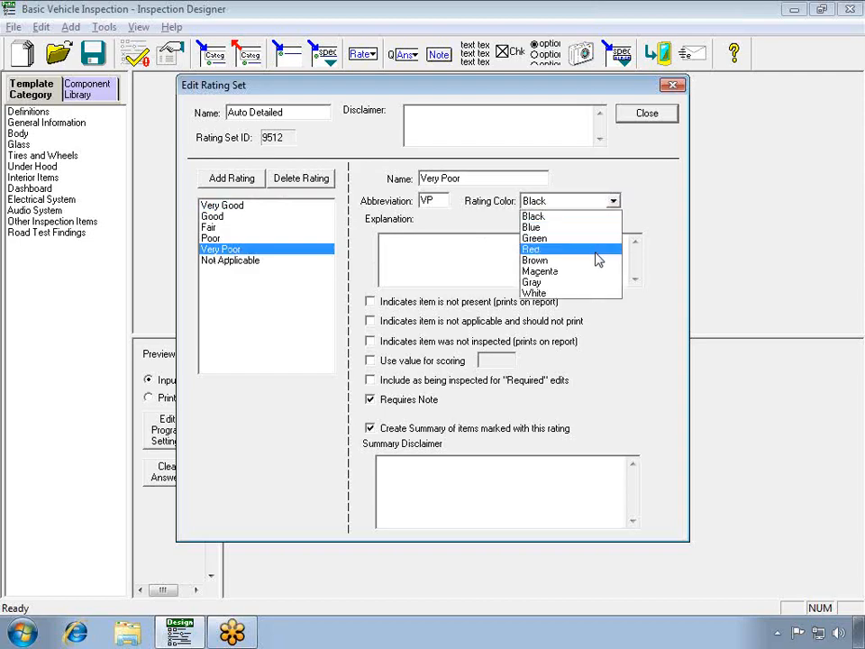
click(594, 251)
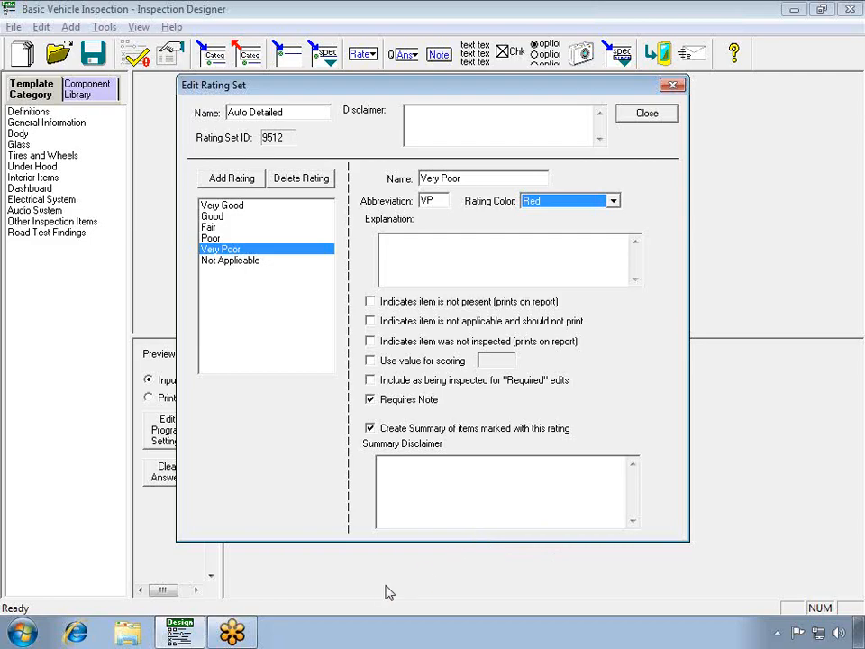
Rename the Very Good rating to Satisfactory and set its abbreviation to S.
click(230, 206)
drag(478, 178, 382, 181)
text(Satisfactory)
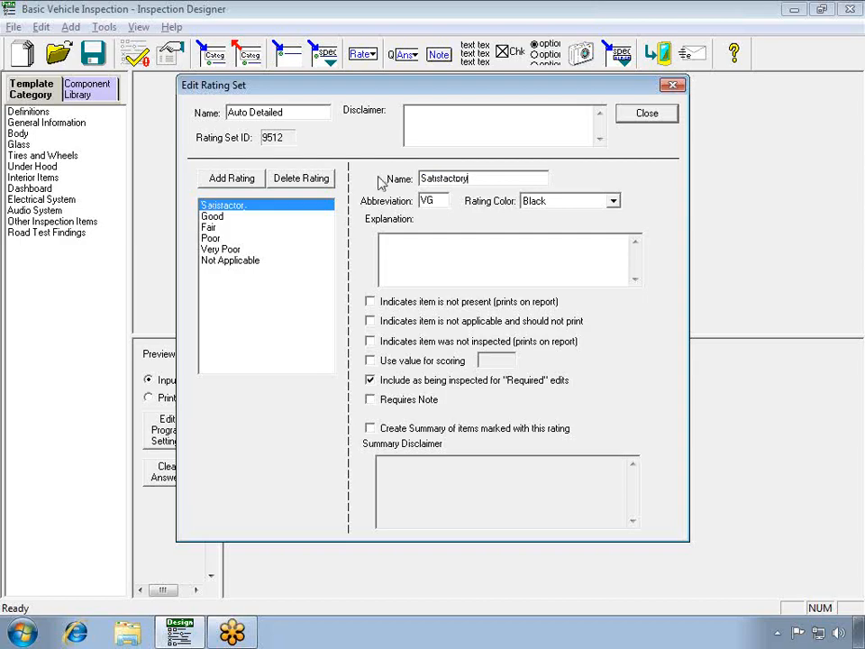
drag(447, 201, 397, 206)
text(S)
Add a rating named Repair Required with abbreviation RR and enable creating a summary of items marked with it.
click(240, 184)
drag(486, 184, 373, 183)
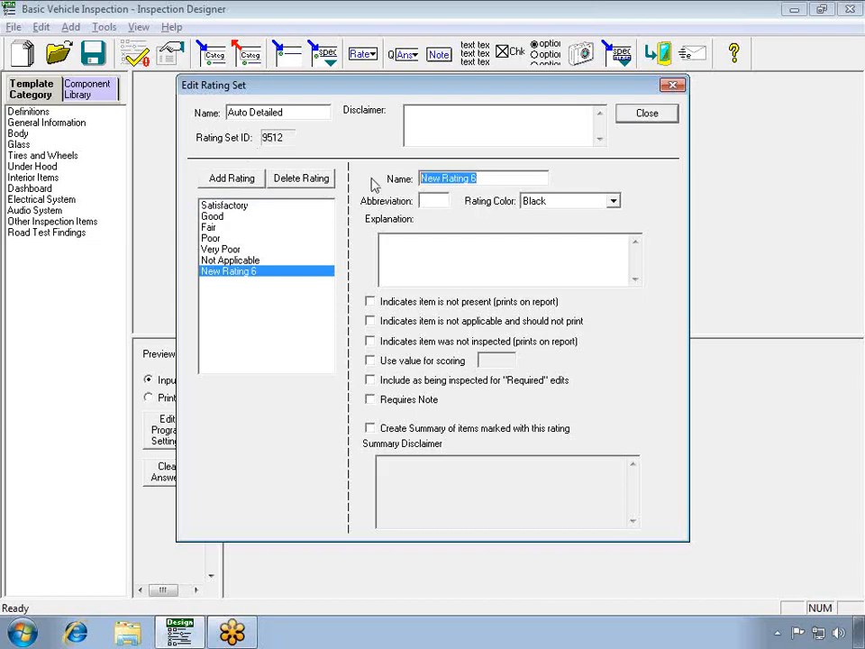
text(Repair Required)
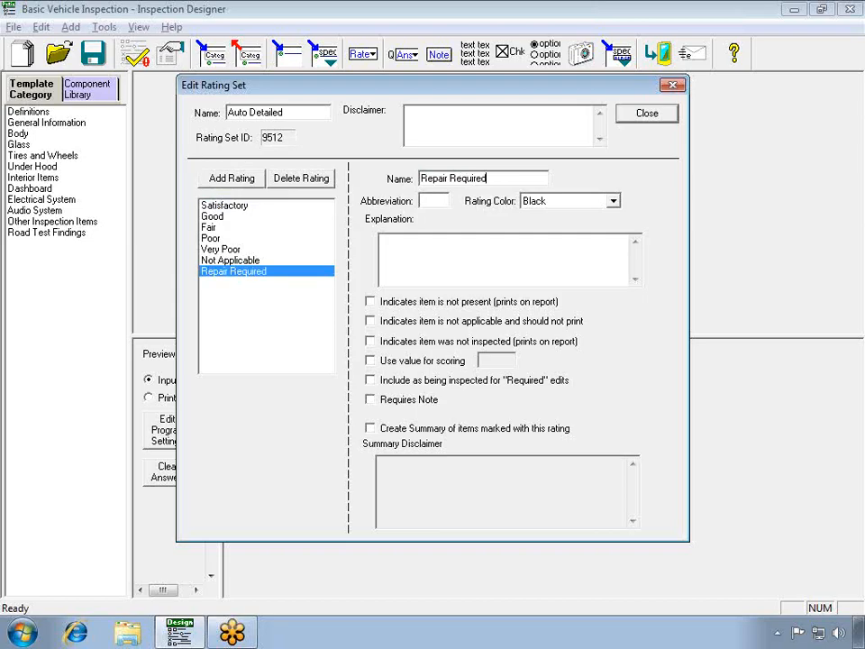
click(429, 200)
text(RR)
click(371, 430)
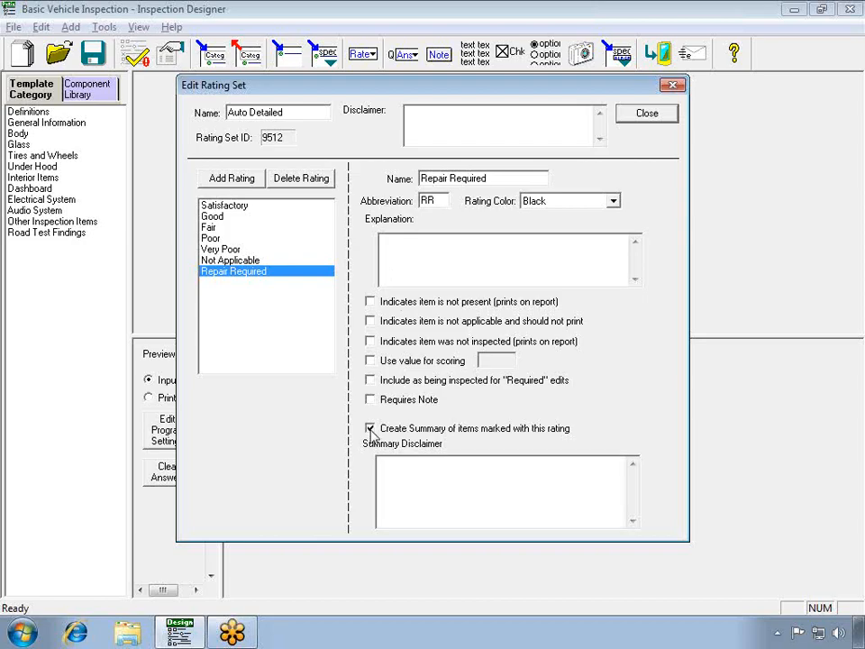
Move the Repair Required rating between Fair and Poor, and close the rating set editor and the rating sets list.
click(213, 273)
drag(213, 275, 223, 240)
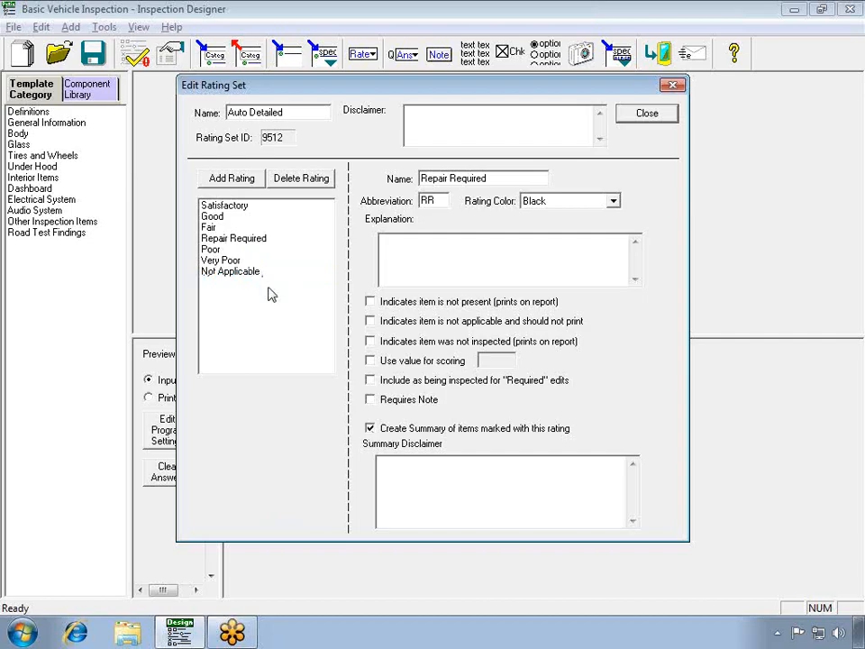
click(645, 114)
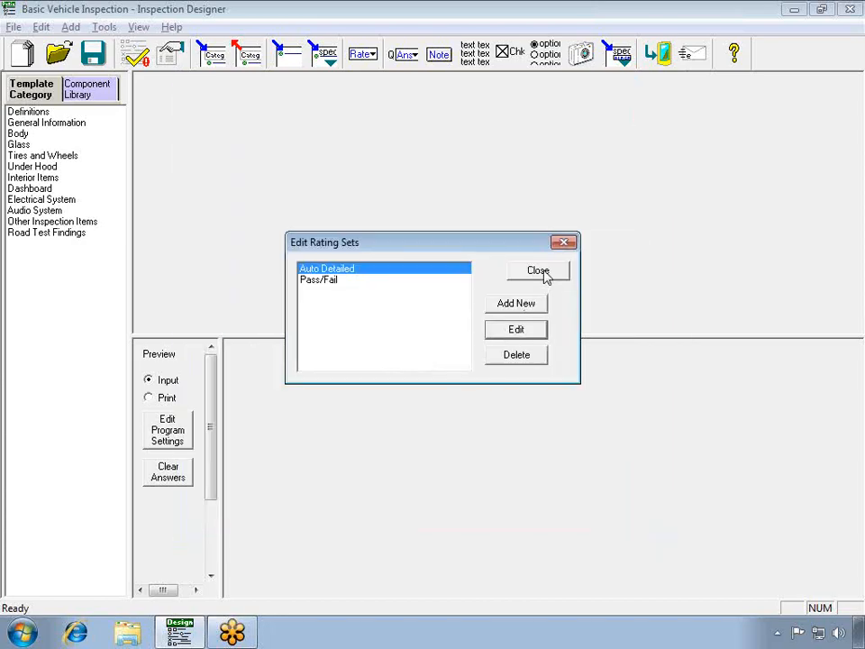
click(541, 271)
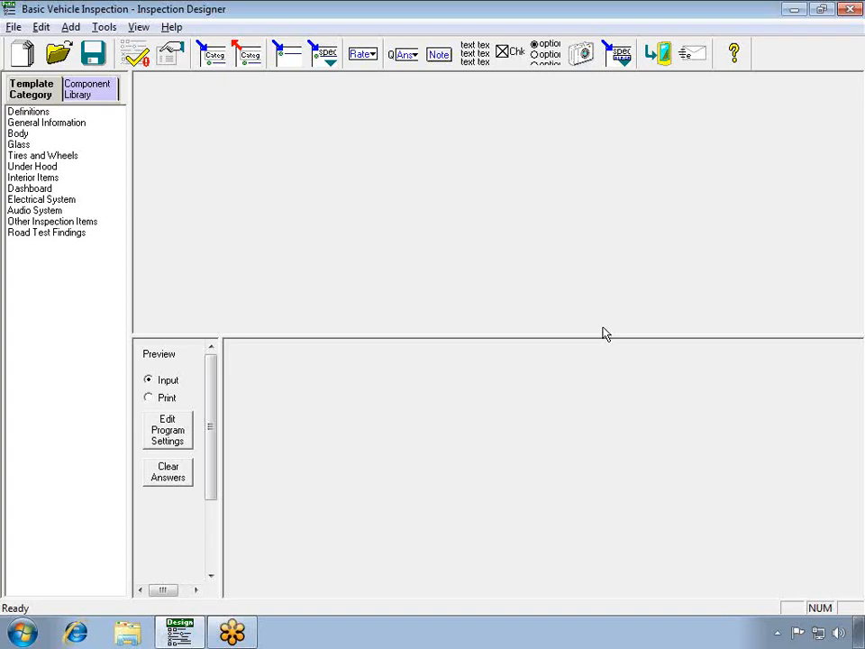
Choose Auto Detailed as the rating set to use in the template properties and confirm.
click(39, 29)
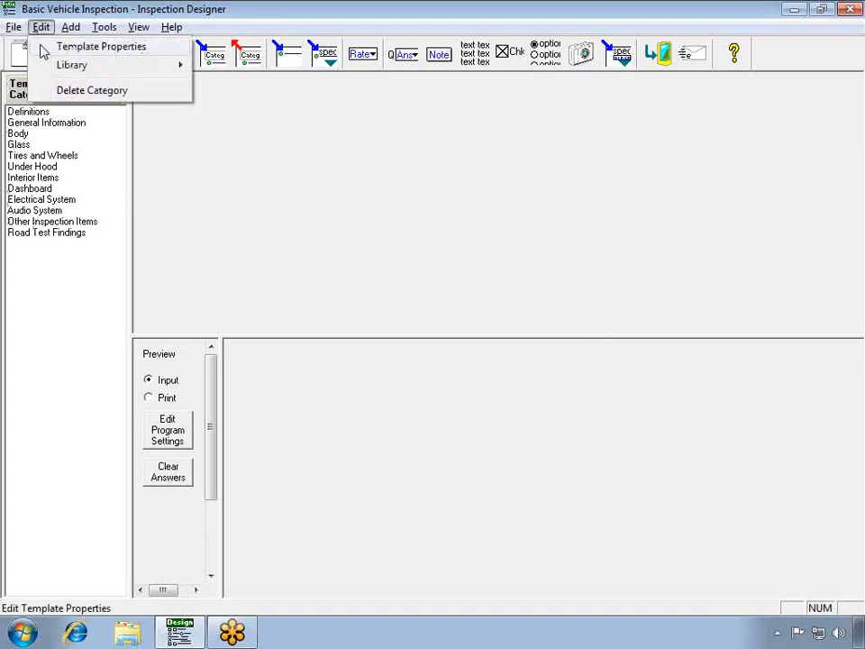
click(43, 51)
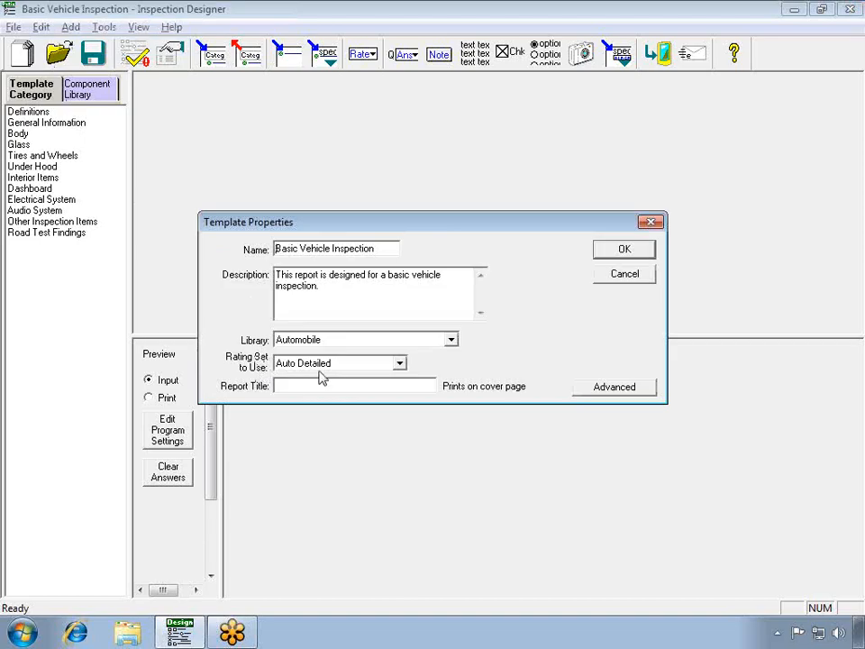
click(399, 364)
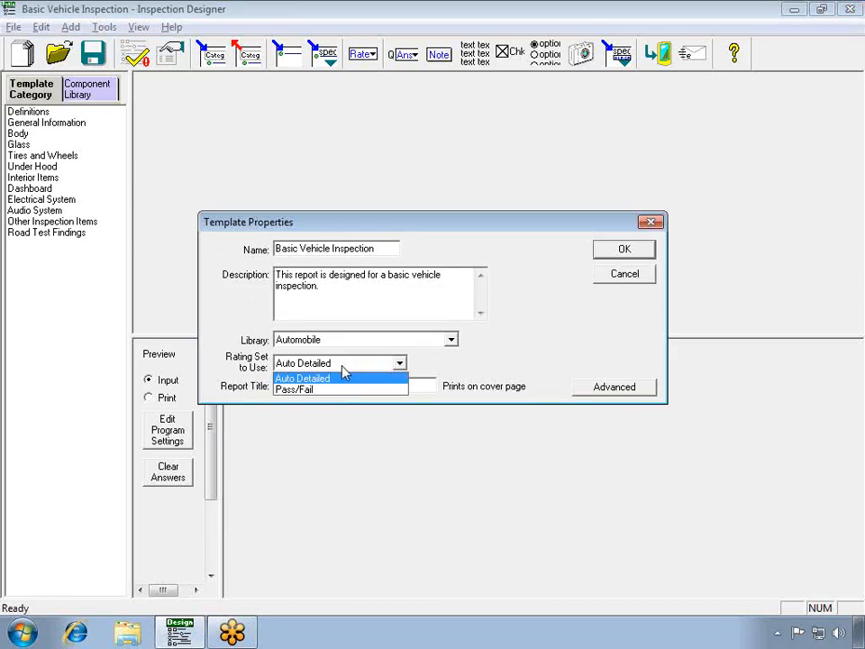
click(324, 378)
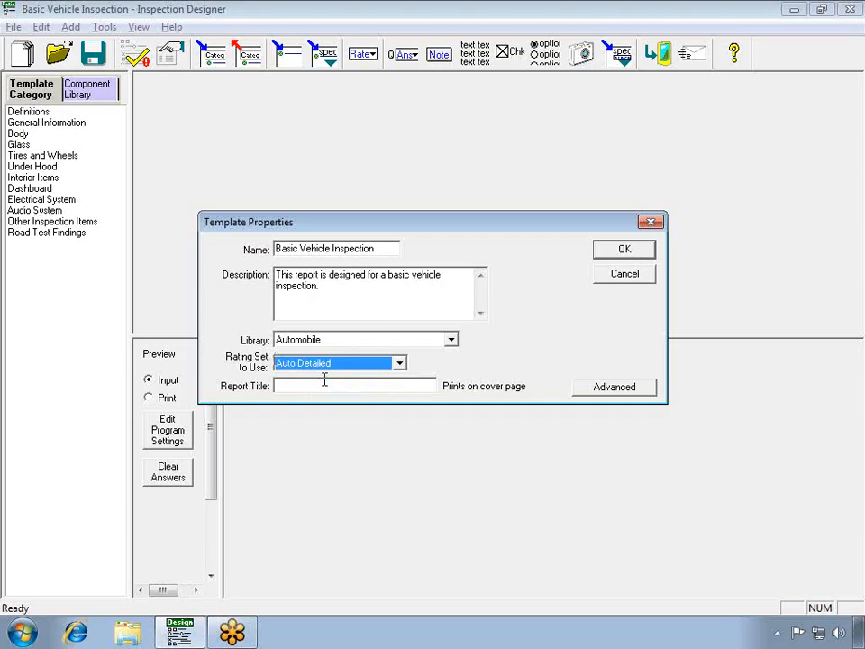
click(622, 252)
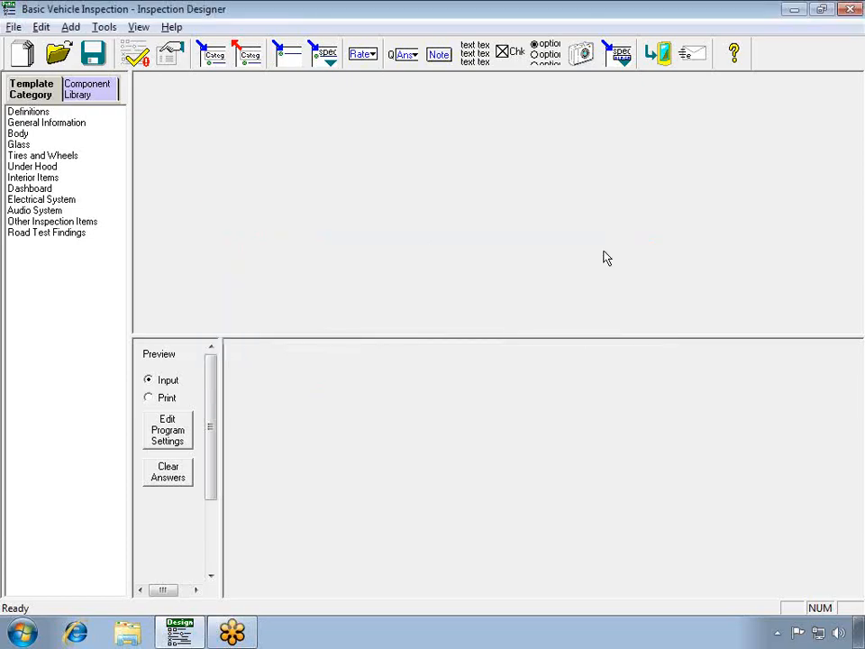